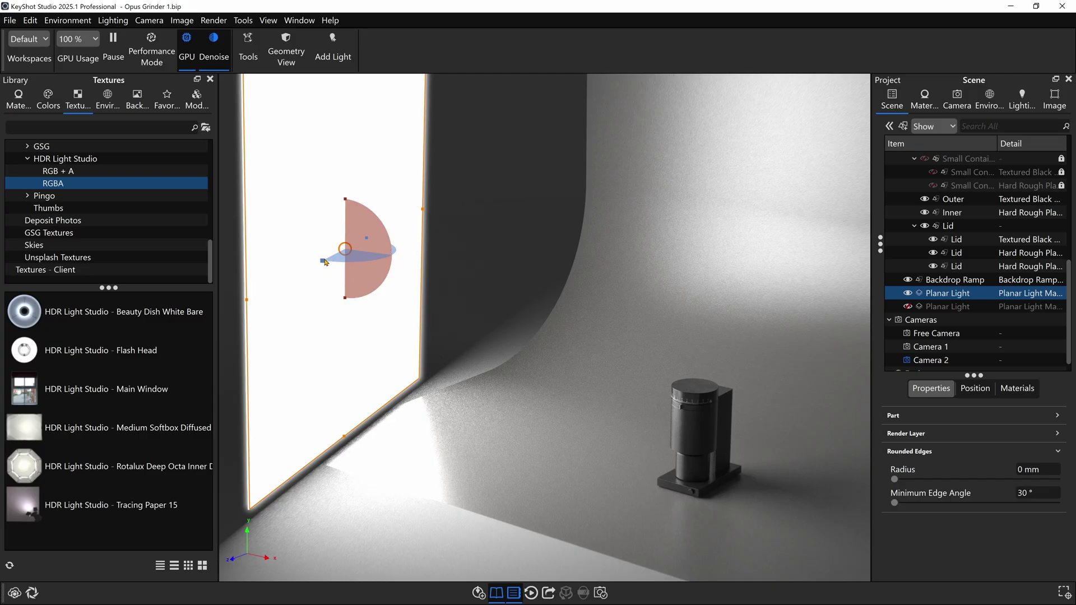
- Re-aim the planar light so it angles toward the grinder
{"action": "left_click_drag", "start_coordinate": [345, 264], "coordinate": [375, 257]}
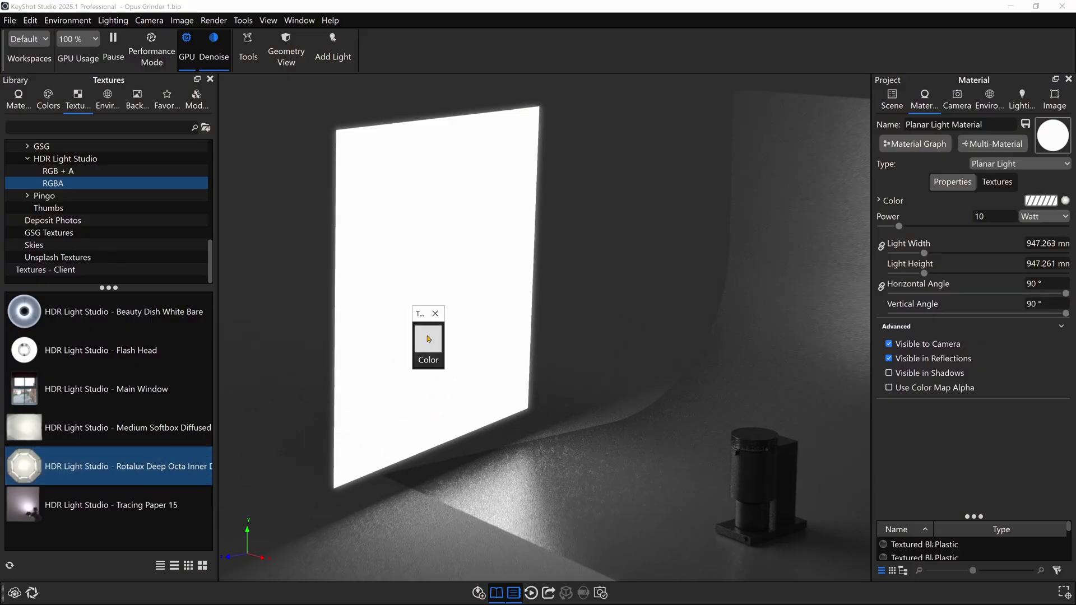
- Apply Rotalux Deep Octa as the light's colour, centred on Part, alpha-cut, at 50 W power
{"action": "left_click", "coordinate": [428, 344]}
{"action": "left_click", "coordinate": [1037, 314]}
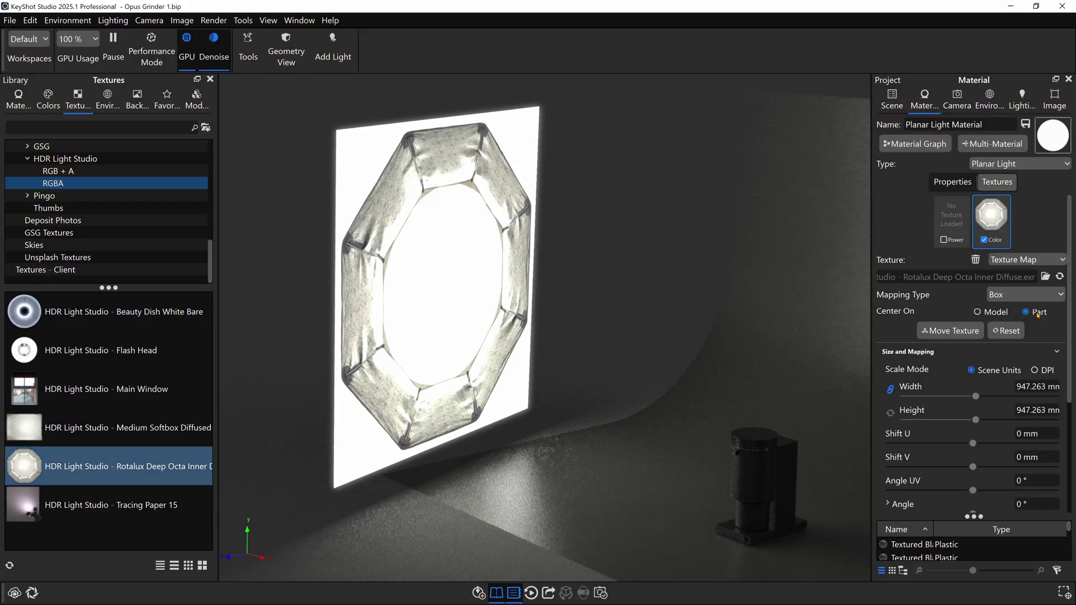
{"action": "left_click", "coordinate": [953, 183]}
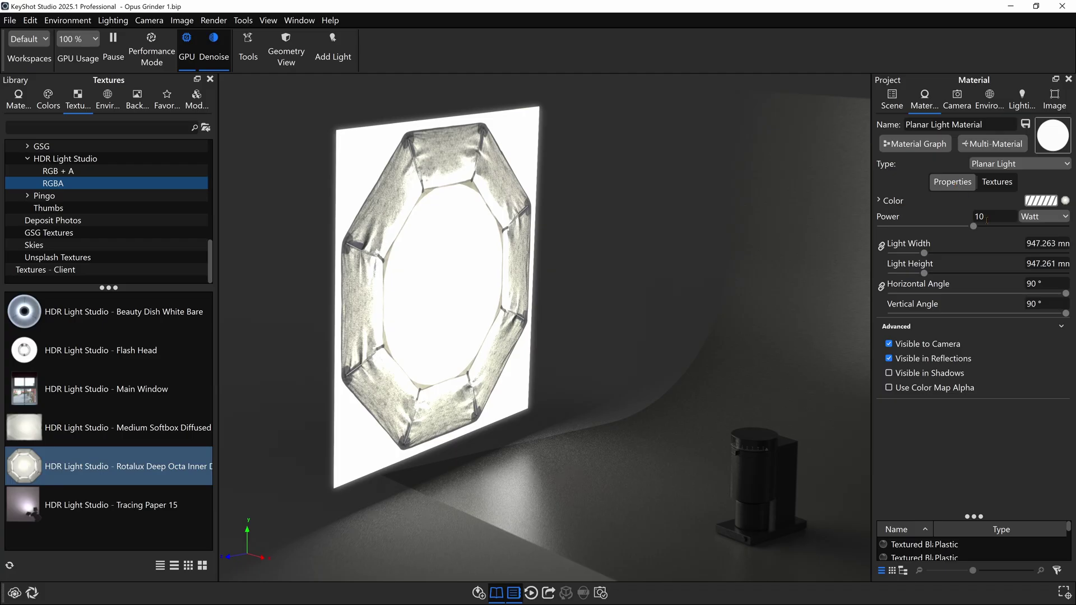
{"action": "left_click", "coordinate": [946, 389]}
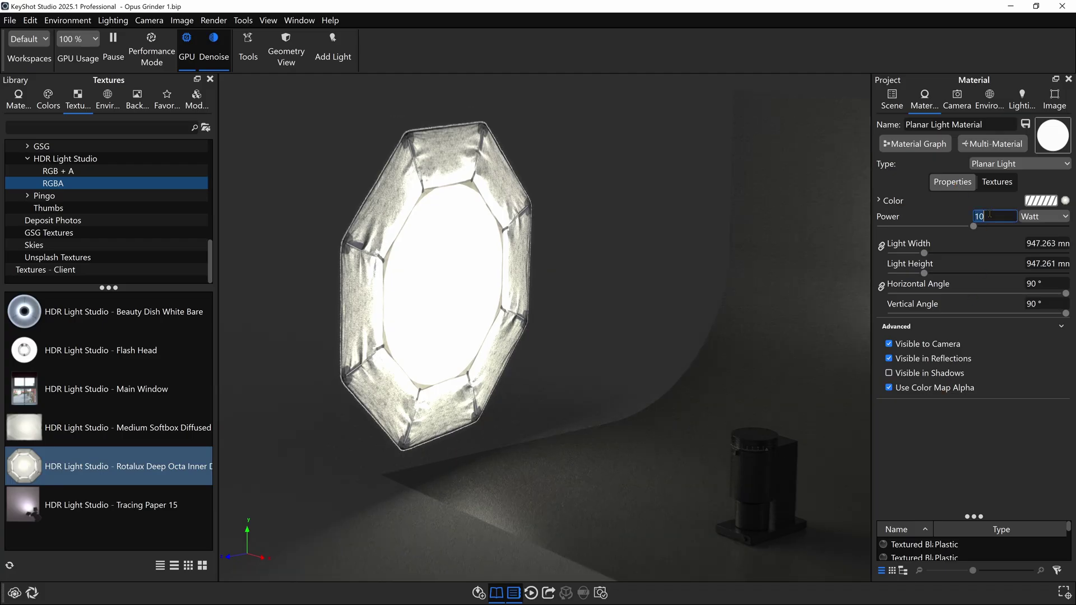
{"action": "left_click", "coordinate": [989, 216]}
{"action": "type", "text": "50"}
{"action": "key", "text": "Return"}
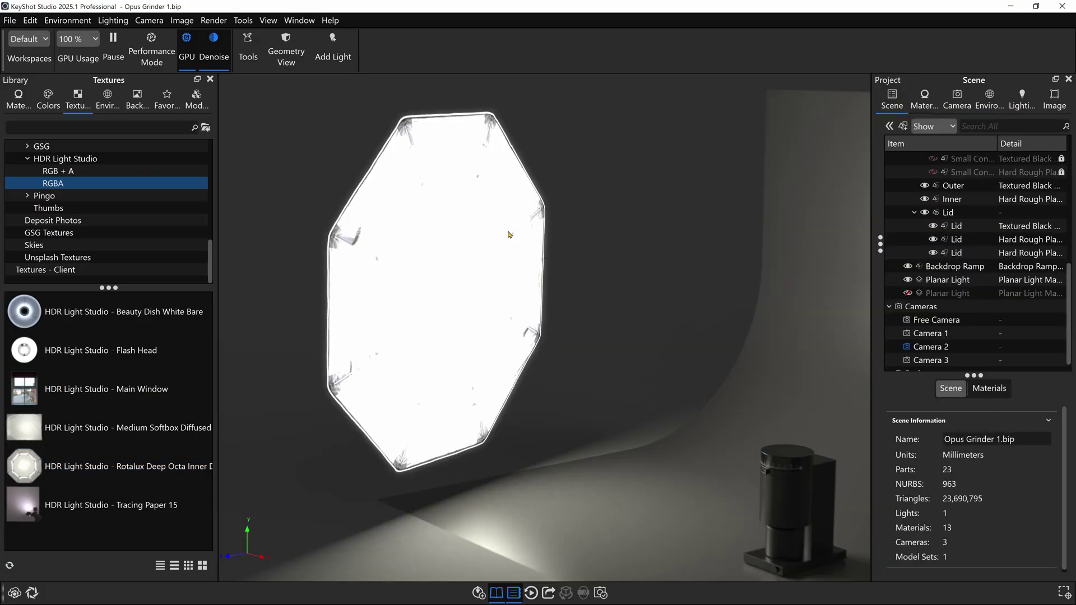
- Resize the planar light with its edge handles and size sliders to about 1715 × 1410 mm
{"action": "left_click", "coordinate": [509, 234]}
{"action": "mouse_move", "coordinate": [453, 108]}
{"action": "left_mouse_down"}
{"action": "mouse_move", "coordinate": [450, 177]}
{"action": "mouse_move", "coordinate": [450, 116]}
{"action": "left_mouse_up"}
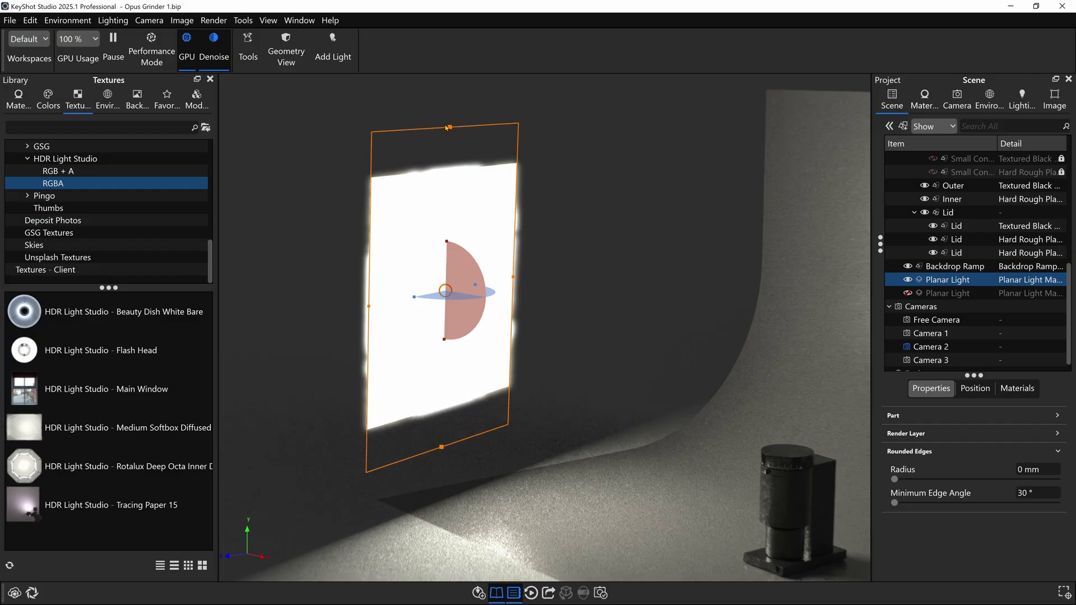
{"action": "left_click_drag", "start_coordinate": [356, 309], "coordinate": [317, 316]}
{"action": "double_click", "coordinate": [317, 316]}
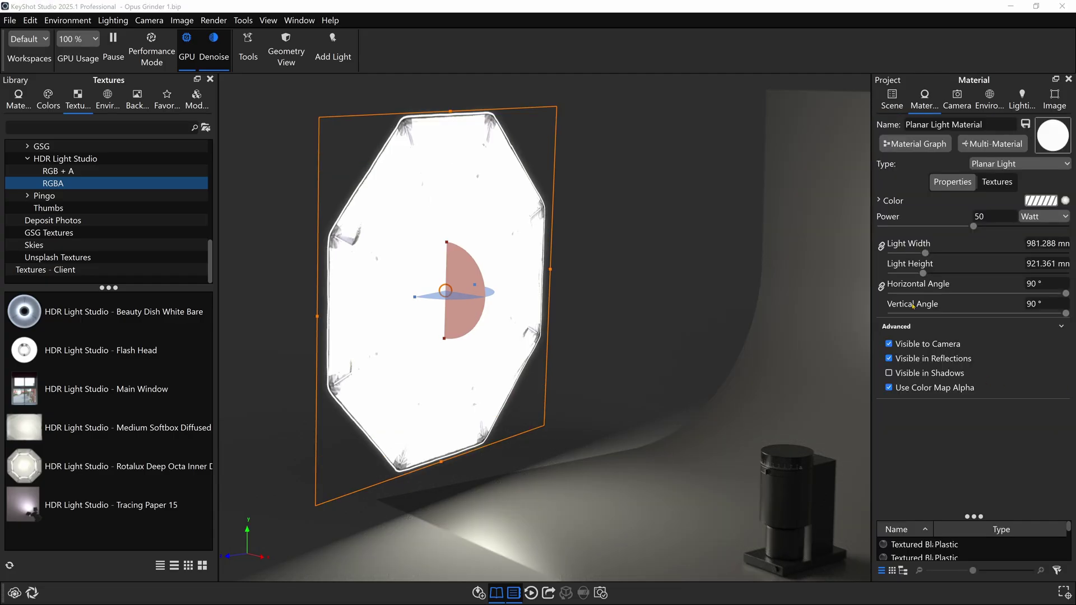
{"action": "mouse_move", "coordinate": [926, 253]}
{"action": "left_mouse_down"}
{"action": "mouse_move", "coordinate": [951, 253]}
{"action": "mouse_move", "coordinate": [939, 273]}
{"action": "mouse_move", "coordinate": [915, 273]}
{"action": "mouse_move", "coordinate": [942, 253]}
{"action": "mouse_move", "coordinate": [929, 253]}
{"action": "left_mouse_up"}
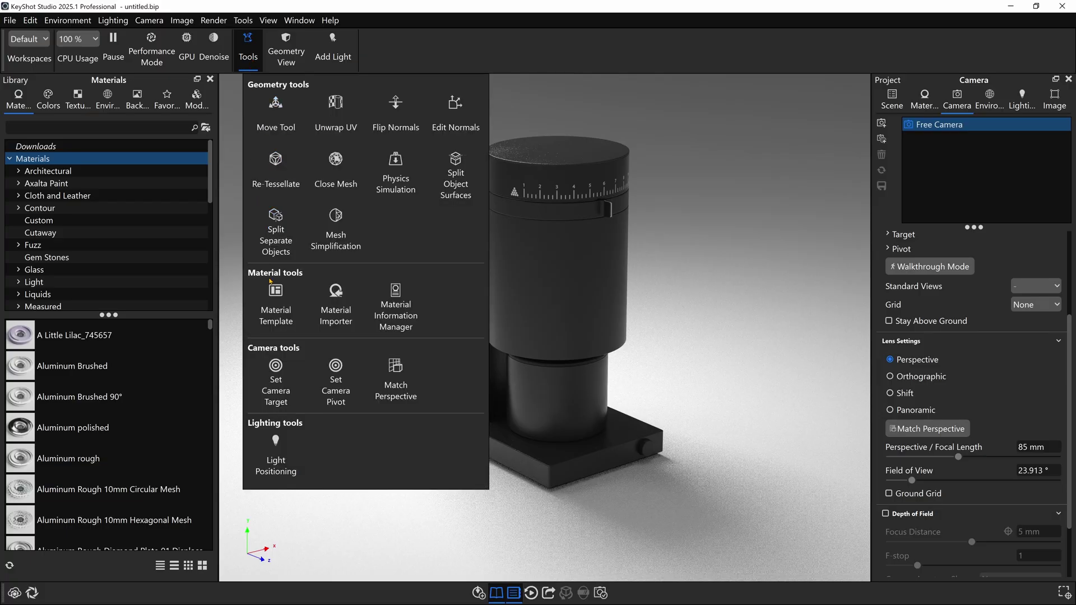
- With Light Positioning, place highlights on the grinder's left side, then on the cylinder's right
{"action": "left_click", "coordinate": [275, 445]}
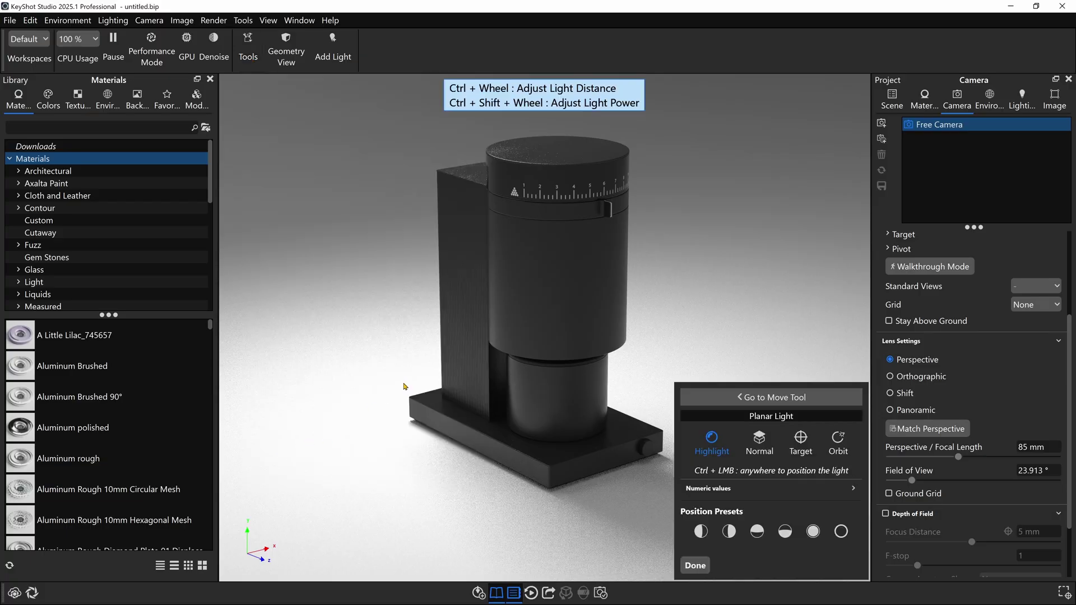
{"action": "left_click", "coordinate": [519, 280]}
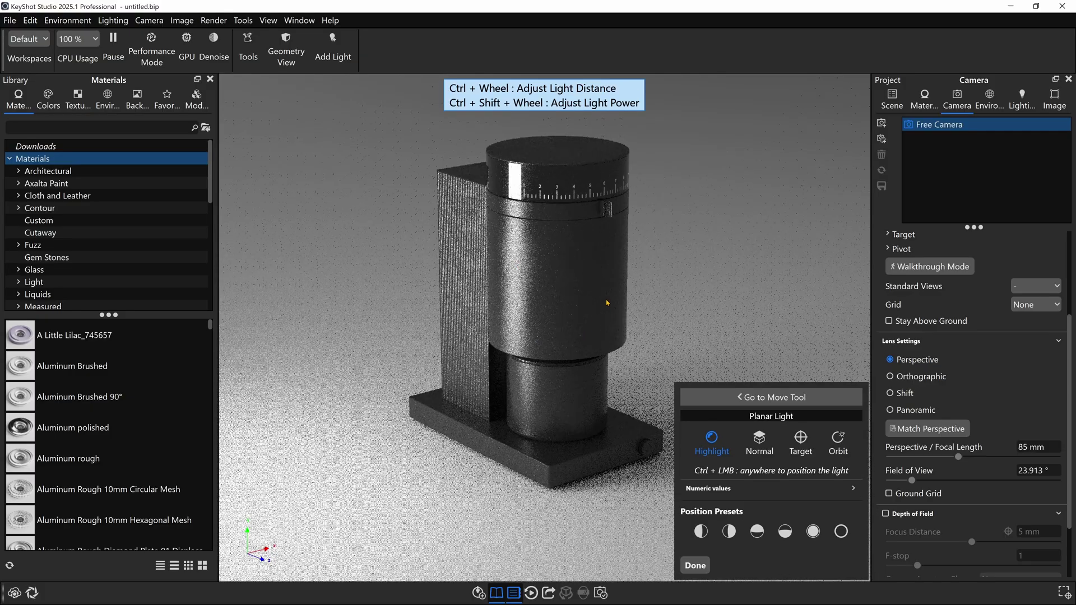
{"action": "left_click", "coordinate": [607, 200]}
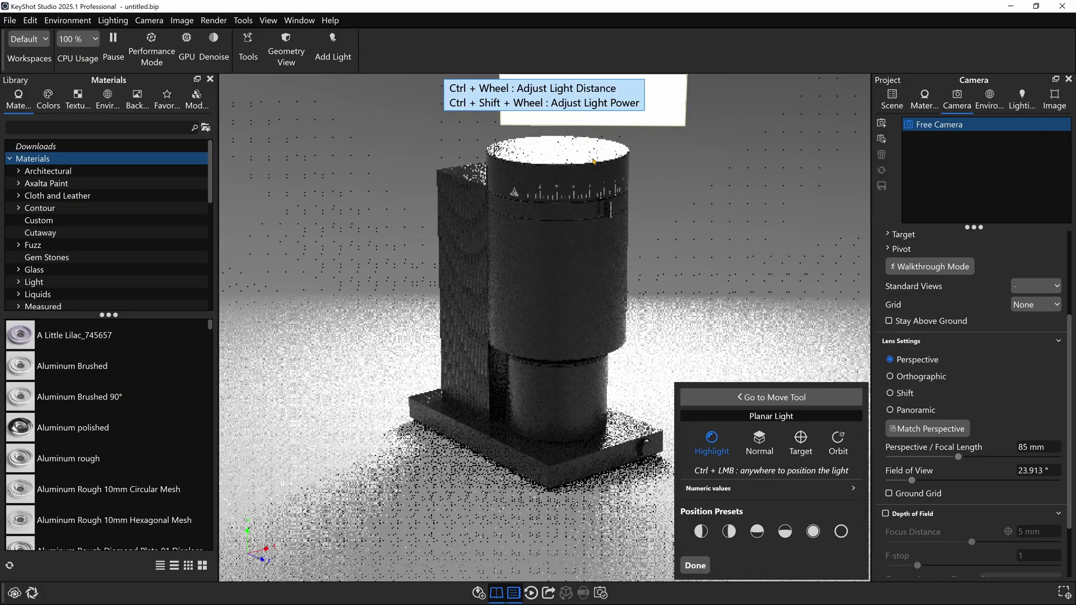
{"action": "left_click", "coordinate": [606, 229]}
- Try the position presets: left, right, left, right, above and in front of the grinder
{"action": "left_click", "coordinate": [701, 531]}
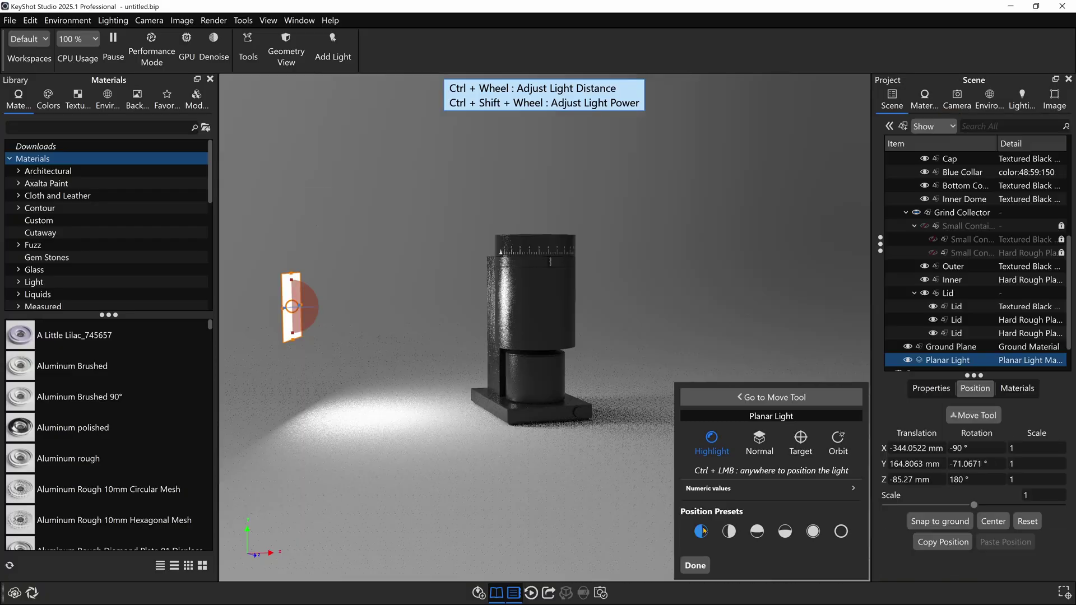
{"action": "left_click", "coordinate": [728, 533]}
{"action": "left_click", "coordinate": [701, 532]}
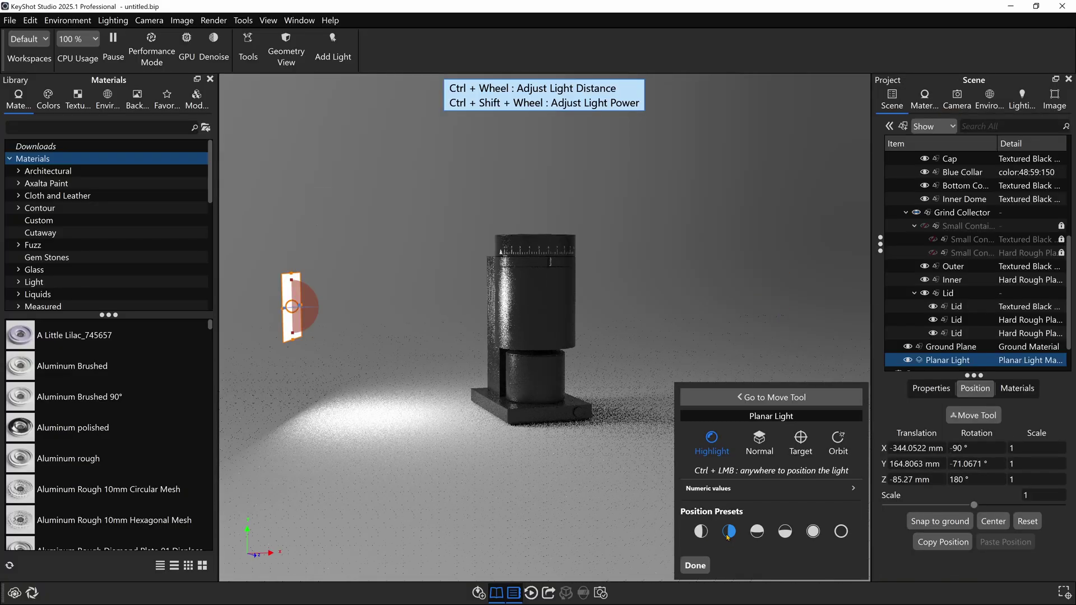
{"action": "left_click", "coordinate": [729, 531]}
{"action": "left_click", "coordinate": [757, 531]}
{"action": "left_click", "coordinate": [785, 530]}
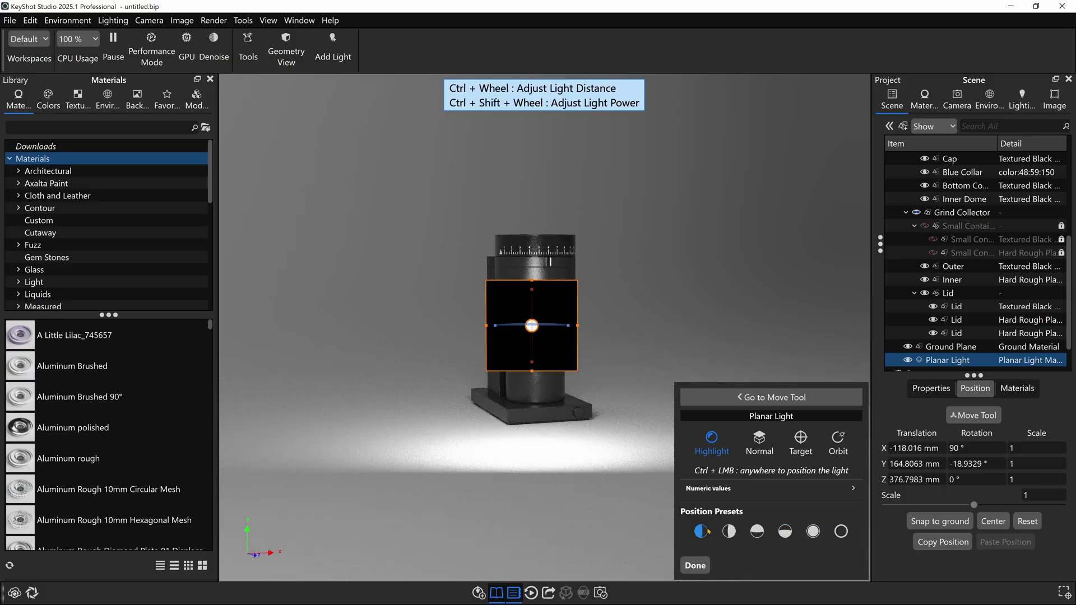
- Orbit the light above and beside the grinder, then drag in Highlight mode to settle it beside the grinder
{"action": "left_click", "coordinate": [839, 440]}
{"action": "left_click_drag", "start_coordinate": [577, 146], "coordinate": [521, 296]}
{"action": "left_click", "coordinate": [712, 443]}
{"action": "mouse_move", "coordinate": [596, 294]}
{"action": "left_mouse_down"}
{"action": "mouse_move", "coordinate": [807, 290]}
{"action": "mouse_move", "coordinate": [596, 294]}
{"action": "left_mouse_up"}
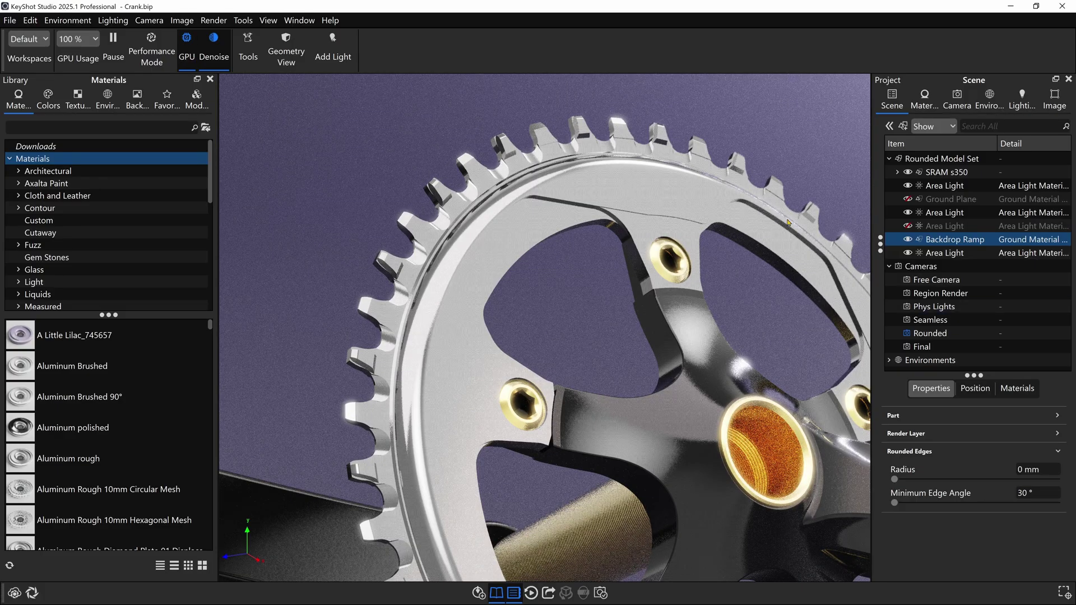
- Select the SRAM s350 crankset and set its rounded edge radius to 1 mm, then 0.5 mm
{"action": "left_click", "coordinate": [946, 172]}
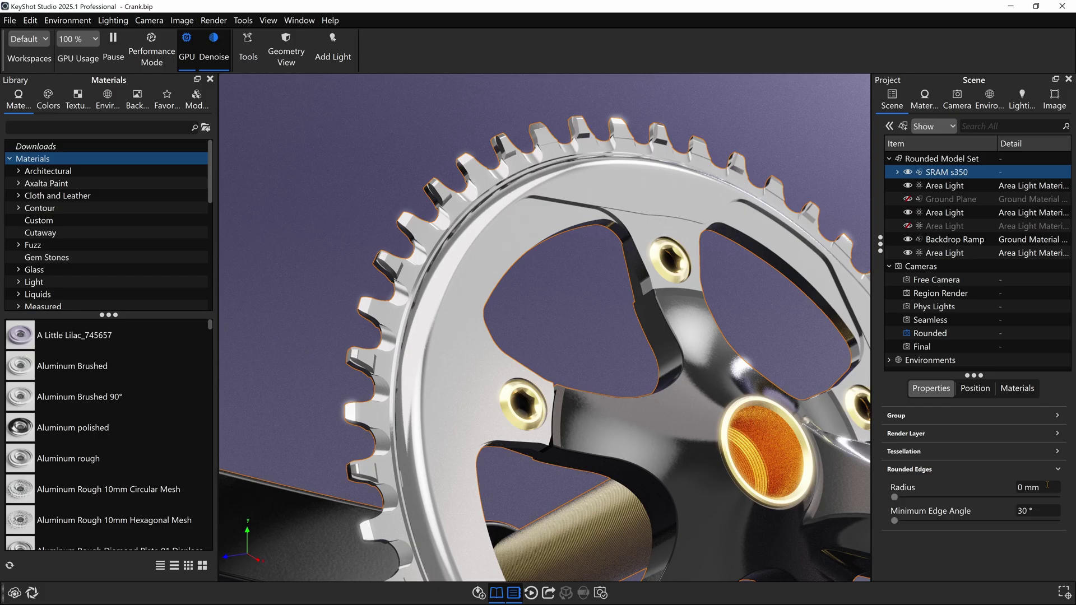
{"action": "type", "text": "1"}
{"action": "key", "text": "Return"}
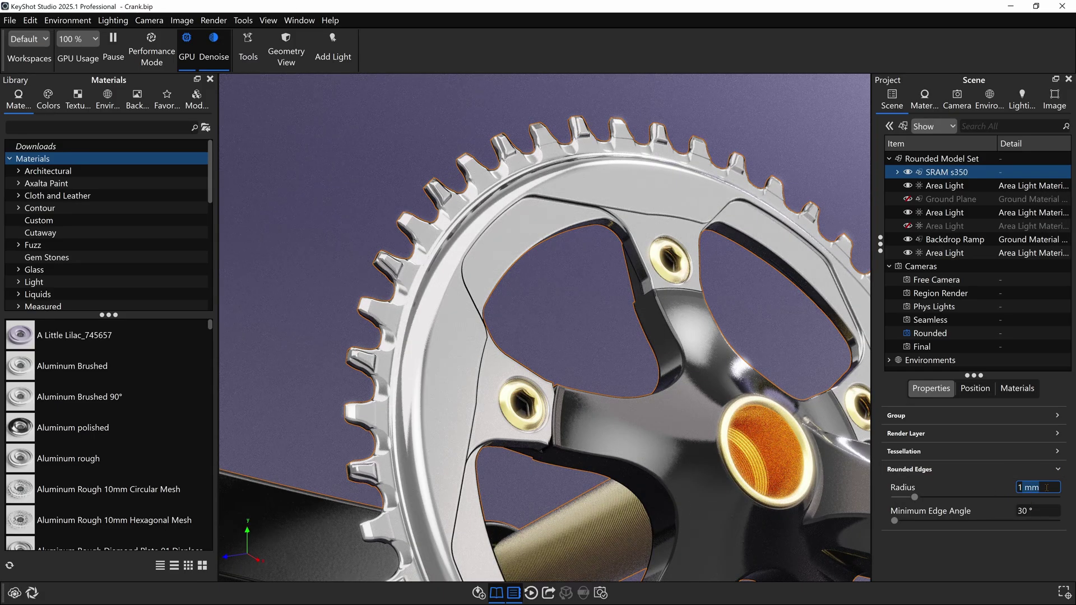
{"action": "key", "text": "Return"}
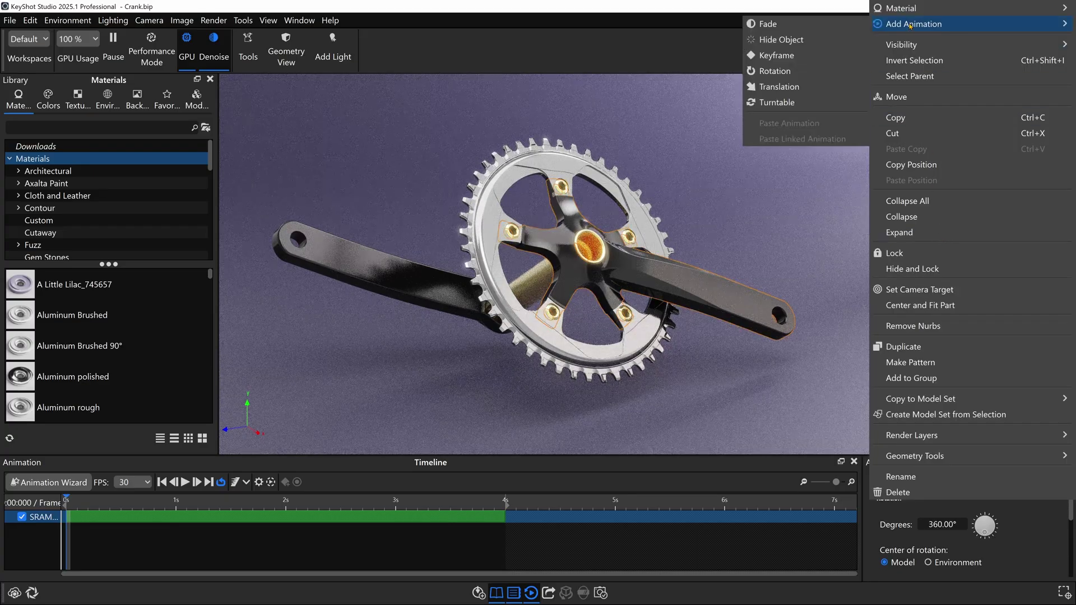
- Add a Hide Object event to s350 and a mirrored copy of it starting at 2 s
{"action": "left_click", "coordinate": [791, 41]}
{"action": "left_click_drag", "start_coordinate": [66, 503], "coordinate": [283, 504]}
{"action": "right_click", "coordinate": [207, 529]}
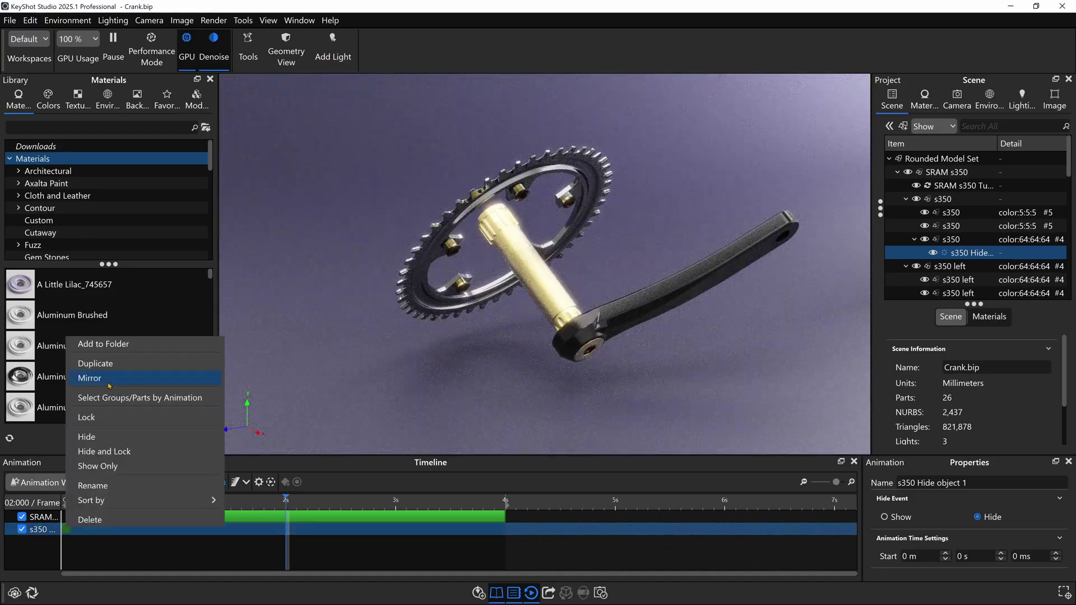
{"action": "left_click", "coordinate": [224, 377]}
{"action": "left_click_drag", "start_coordinate": [66, 541], "coordinate": [285, 541]}
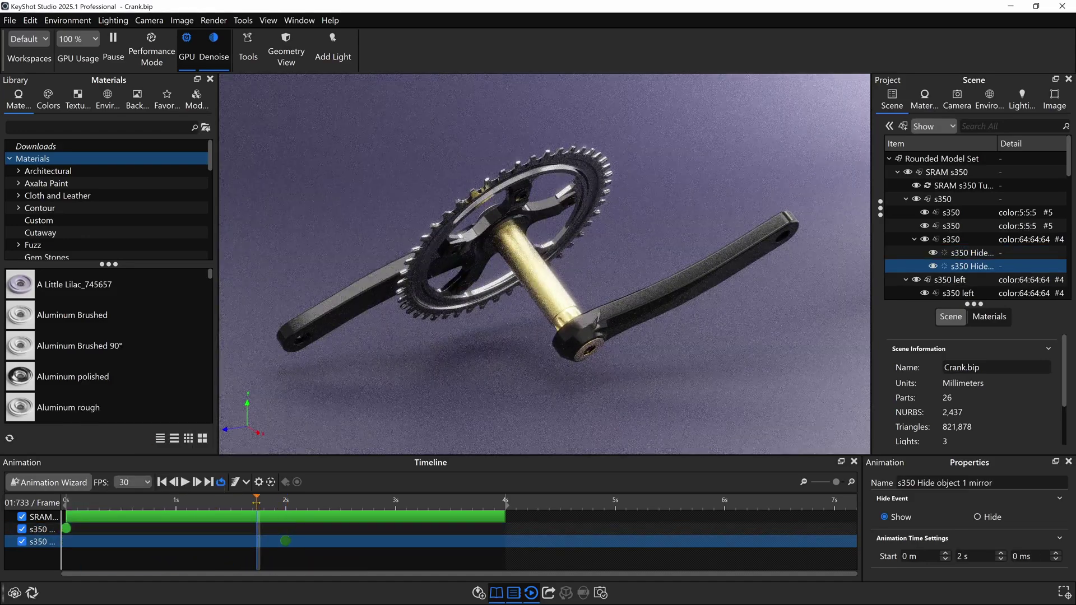
{"action": "left_click", "coordinate": [291, 504]}
{"action": "mouse_move", "coordinate": [293, 504]}
{"action": "left_mouse_down"}
{"action": "mouse_move", "coordinate": [305, 505]}
{"action": "mouse_move", "coordinate": [269, 504]}
{"action": "mouse_move", "coordinate": [303, 504]}
{"action": "mouse_move", "coordinate": [286, 505]}
{"action": "left_mouse_up"}
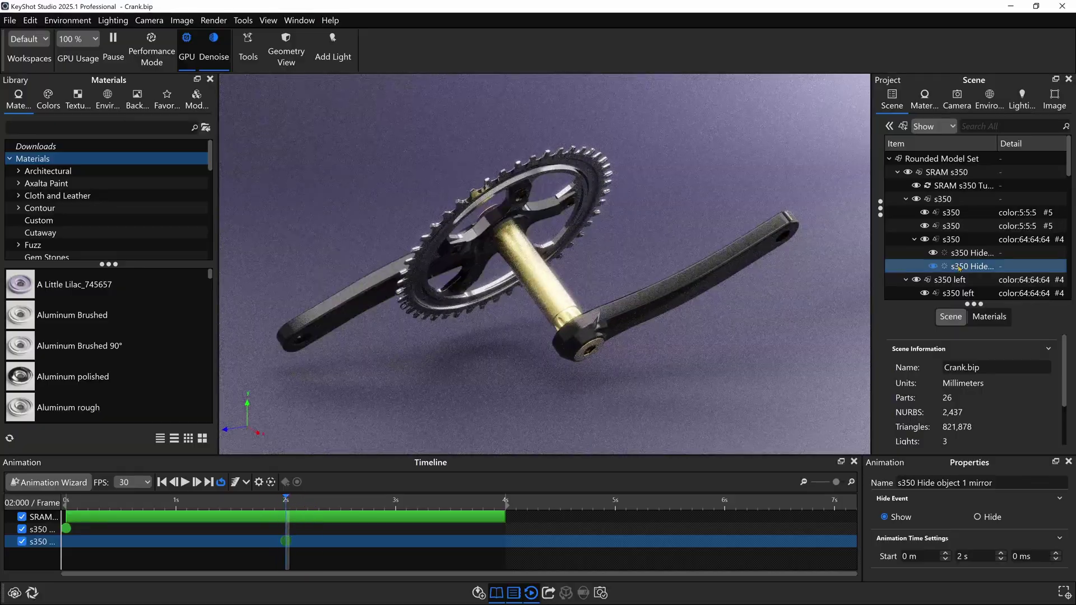
- Add a Fade animation to s350 with Fade To at 100%, then play the animation
{"action": "right_click", "coordinate": [957, 242]}
{"action": "mouse_move", "coordinate": [909, 25]}
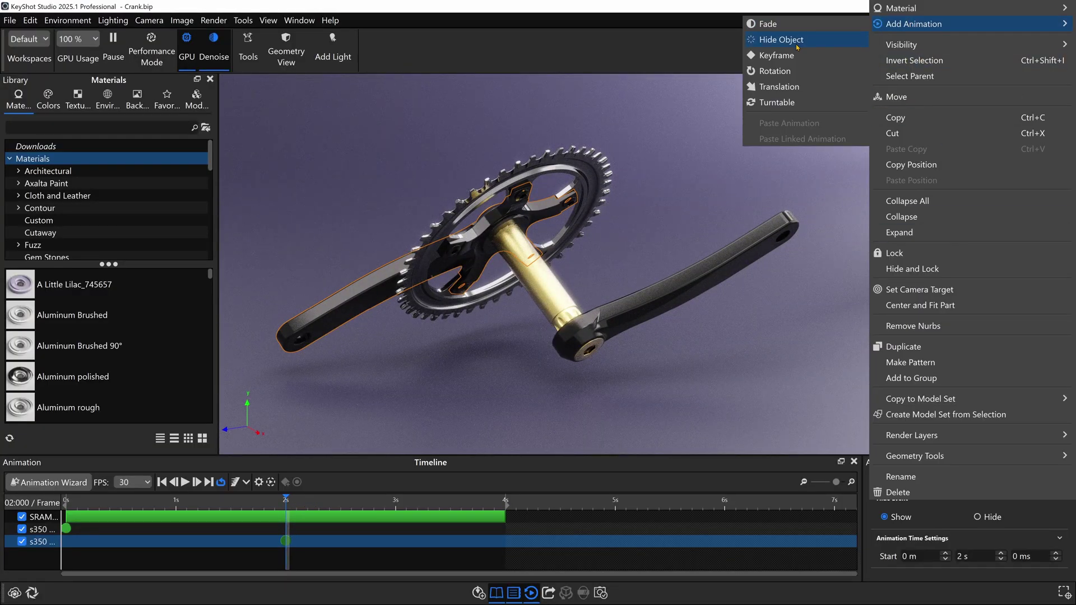
{"action": "left_click", "coordinate": [778, 24]}
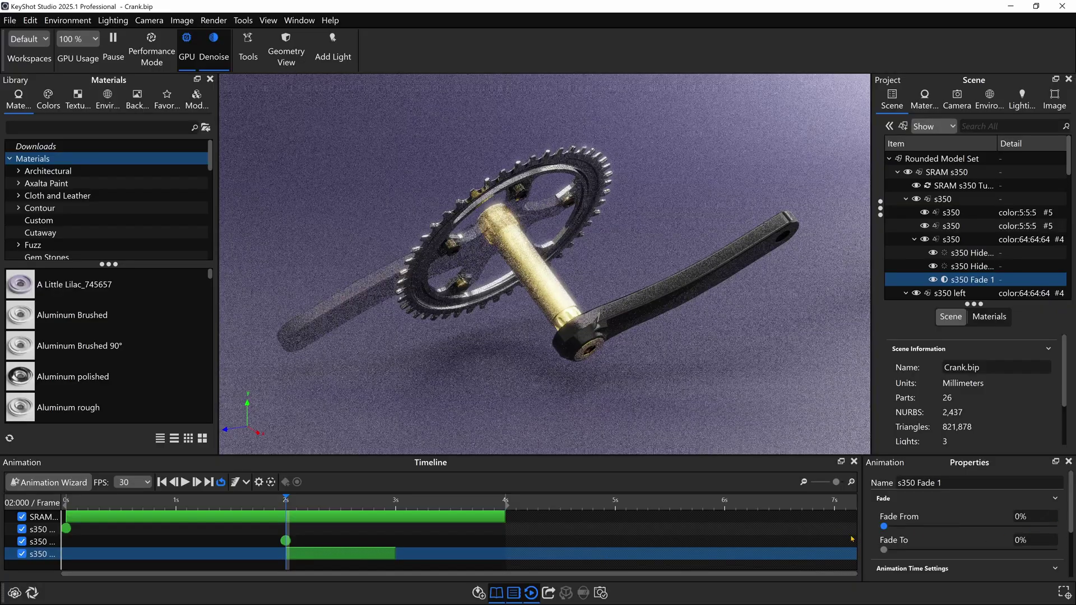
{"action": "left_click_drag", "start_coordinate": [976, 554], "coordinate": [1055, 550]}
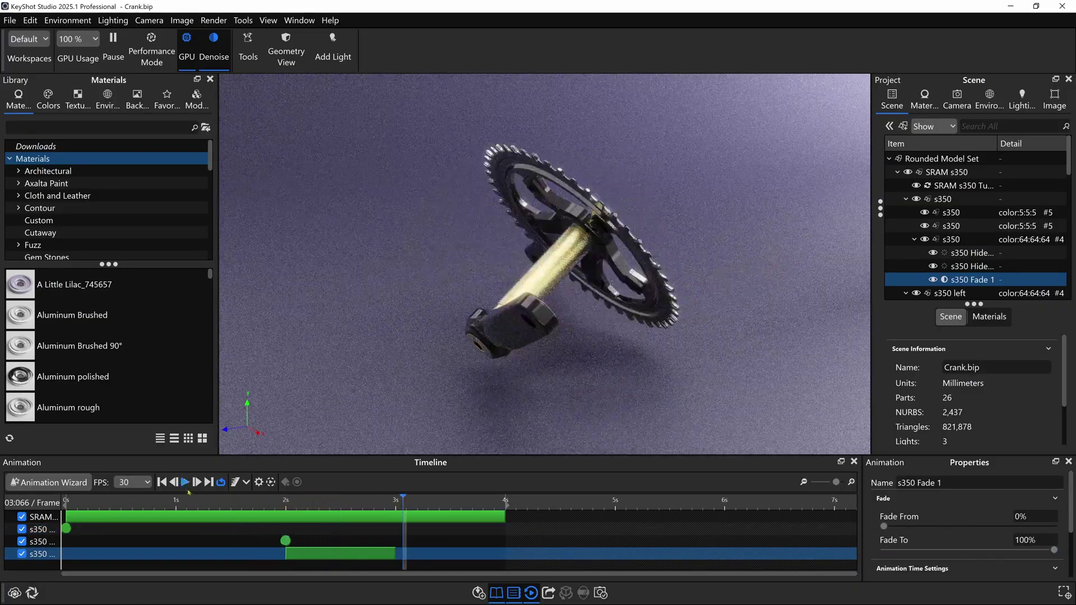
{"action": "left_click", "coordinate": [186, 483]}
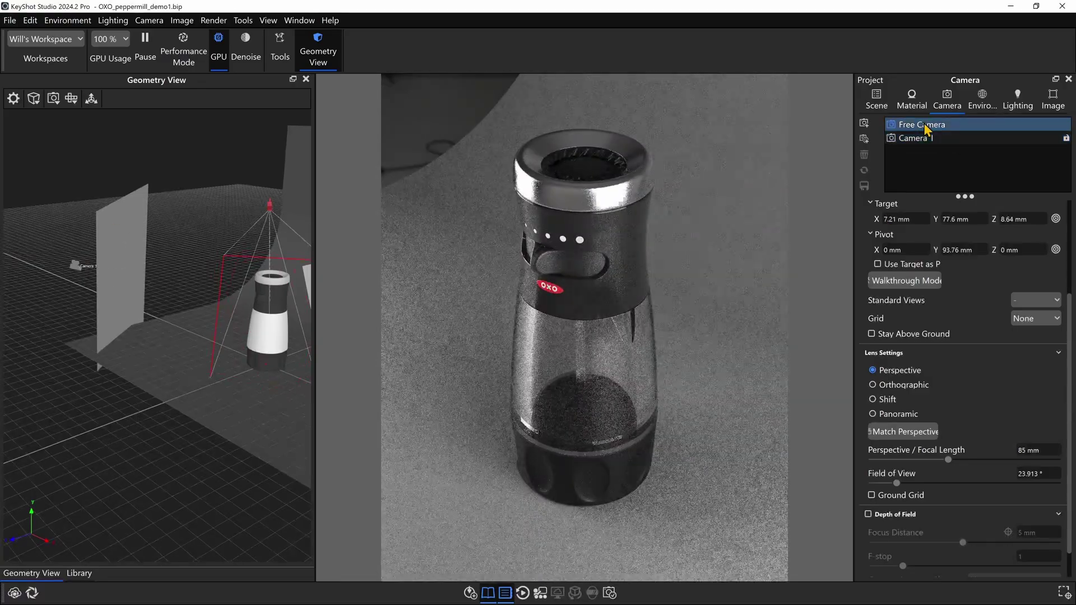
- Orbit the geometry view, rotate the area light slightly, then target the Backdrop Ramp for moving
{"action": "left_click_drag", "start_coordinate": [224, 409], "coordinate": [163, 360]}
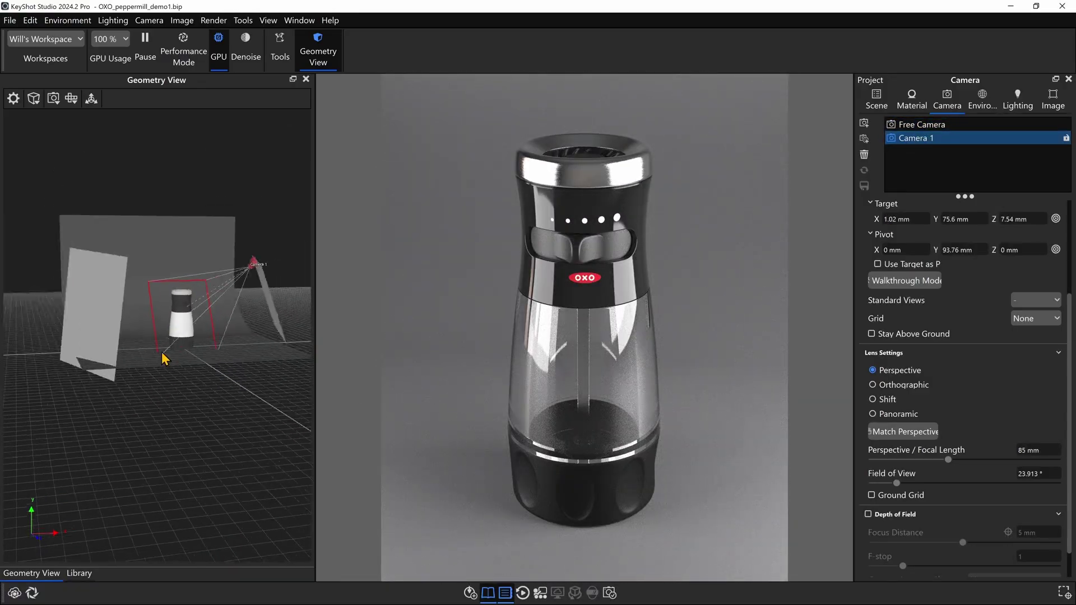
{"action": "left_click", "coordinate": [140, 298]}
{"action": "left_click_drag", "start_coordinate": [140, 298], "coordinate": [125, 310]}
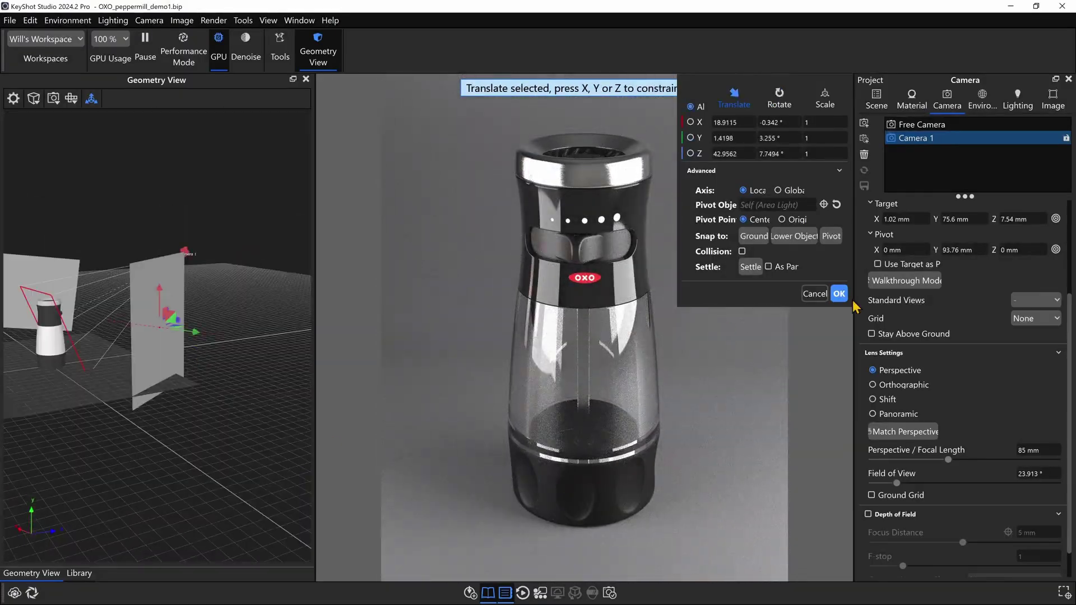
{"action": "right_click", "coordinate": [156, 347]}
{"action": "left_click", "coordinate": [179, 8]}
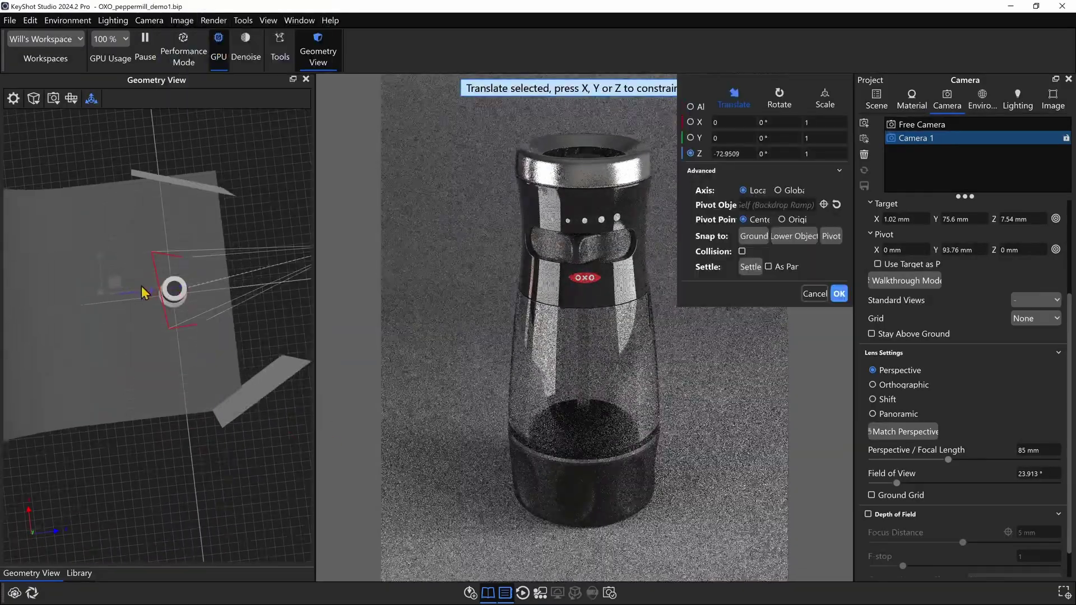